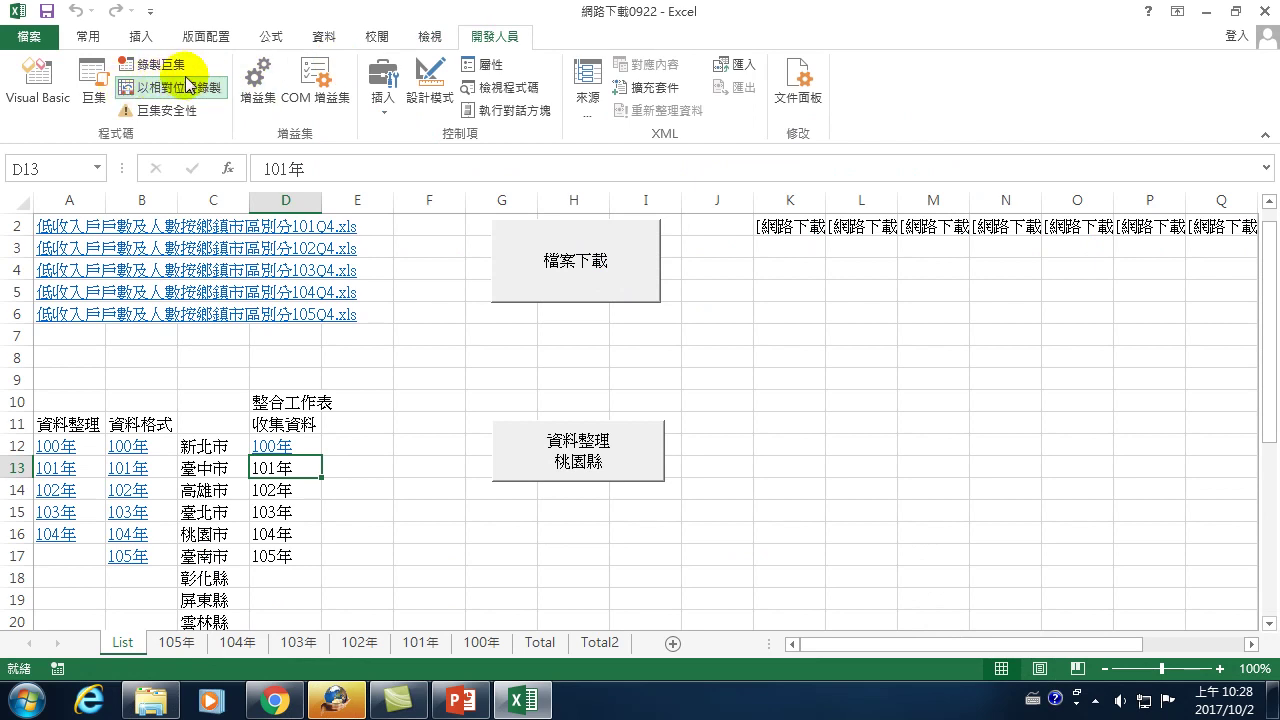
Step: Open the 收集資料3 macro's code from the Macros list for editing
click(96, 76)
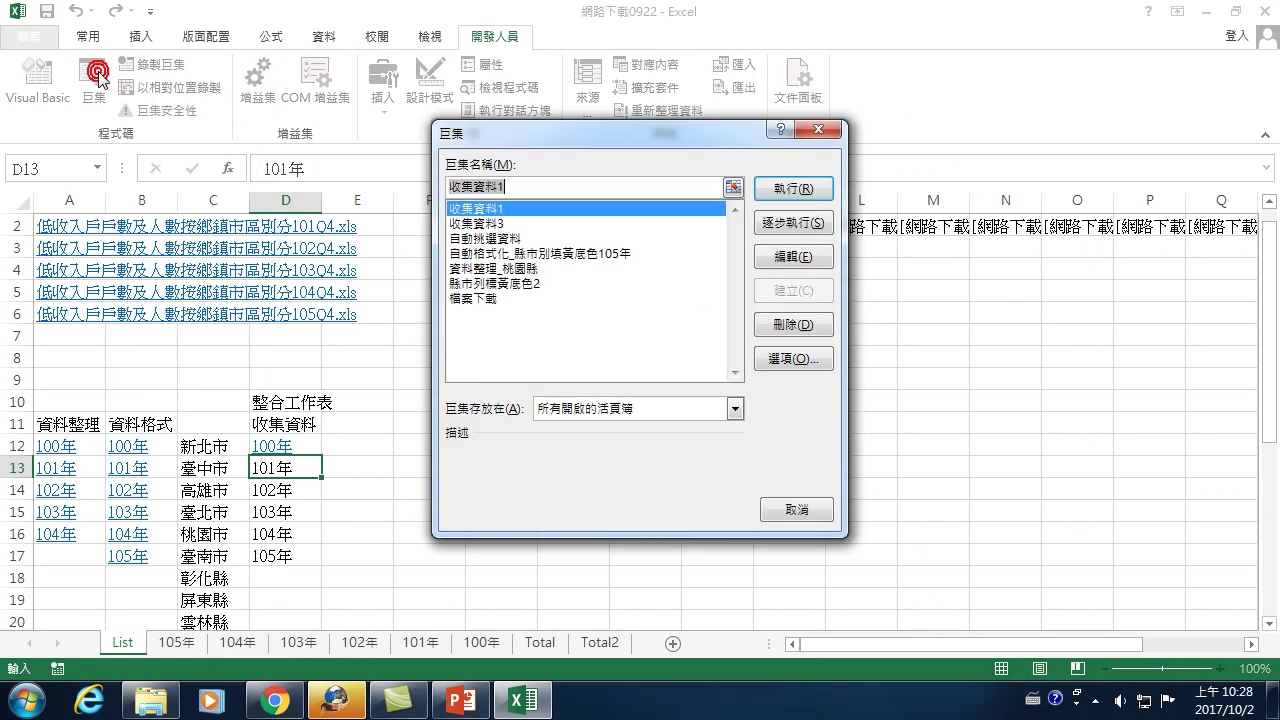
click(483, 224)
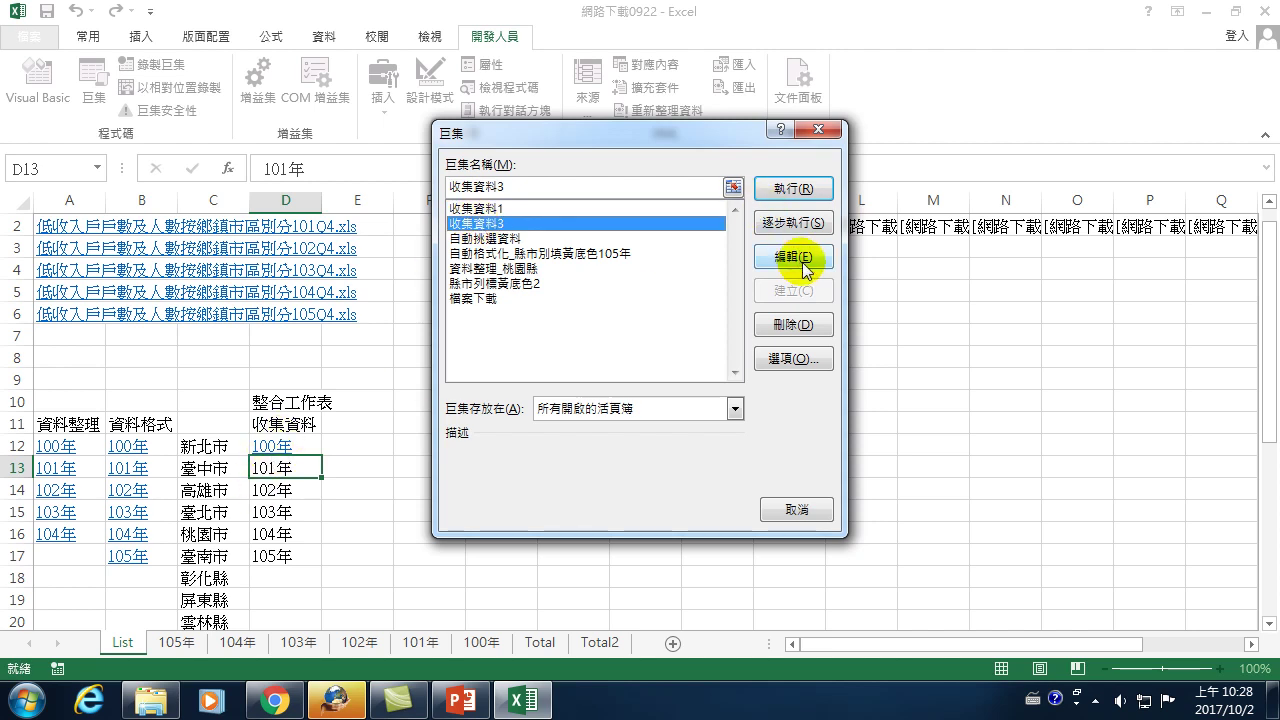
click(802, 260)
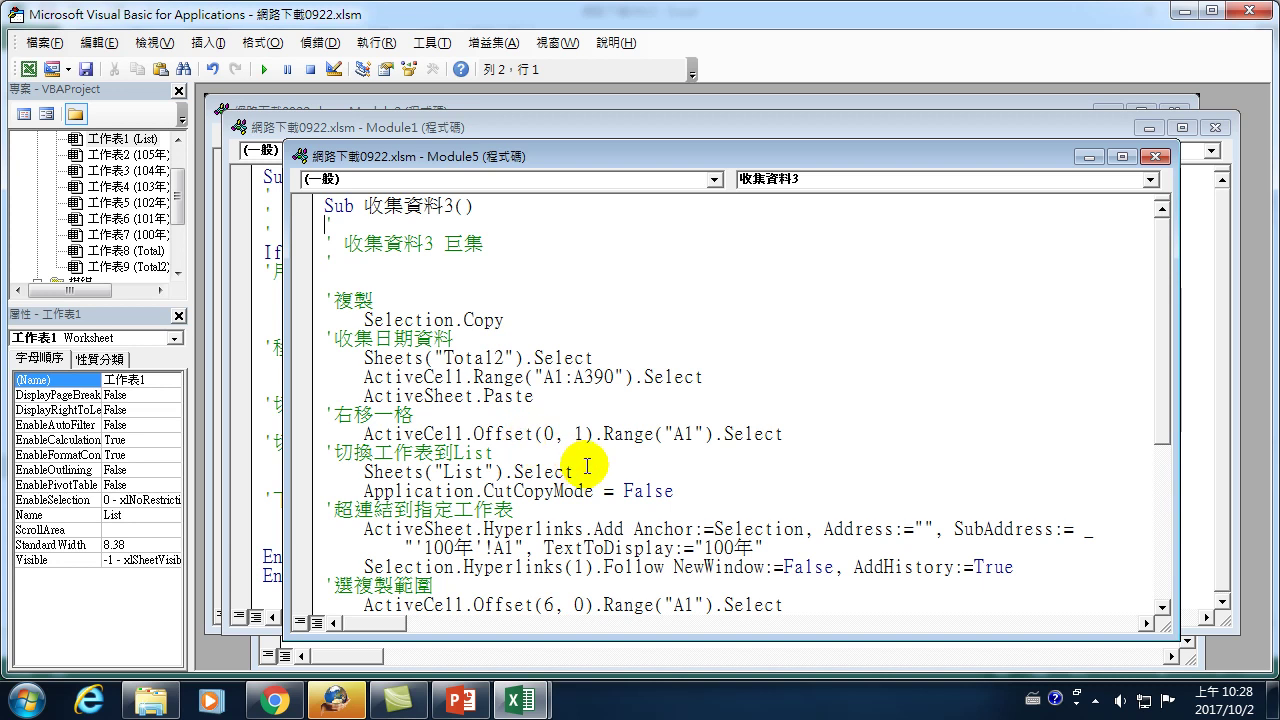
scroll(609, 578, down, 1)
scroll(614, 547, down, 1)
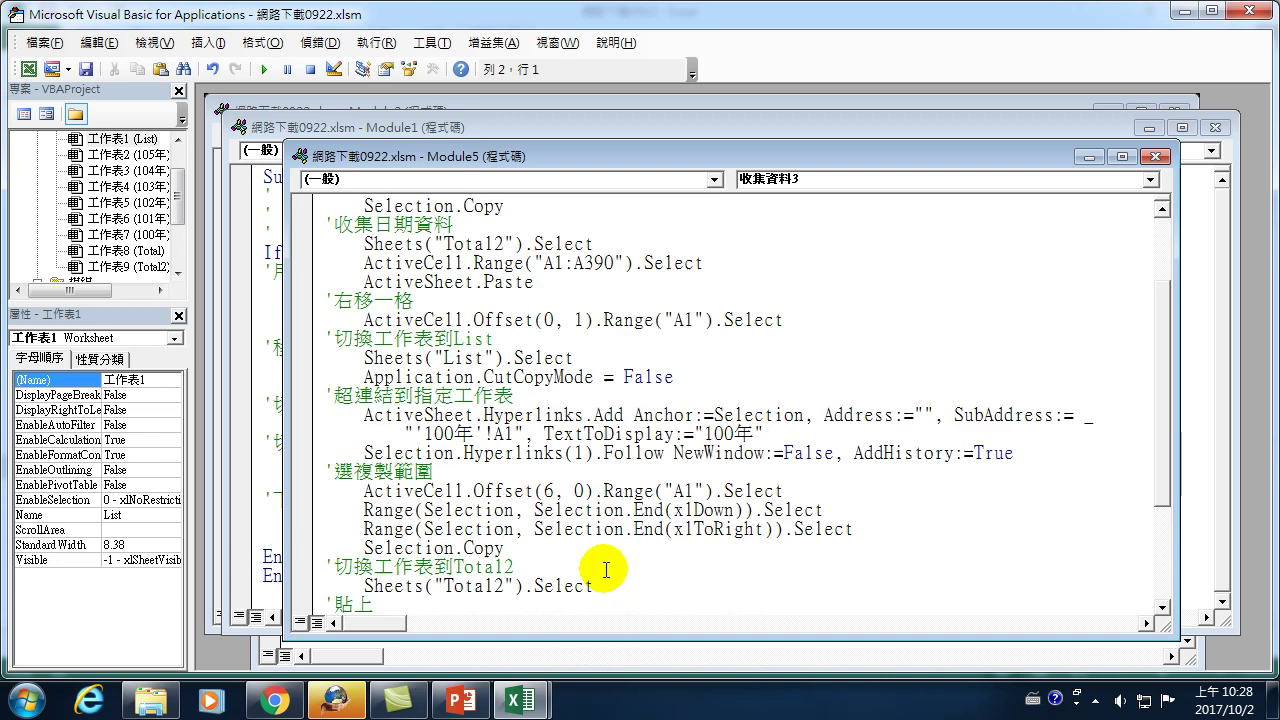
scroll(605, 498, up, 1)
scroll(610, 489, up, 1)
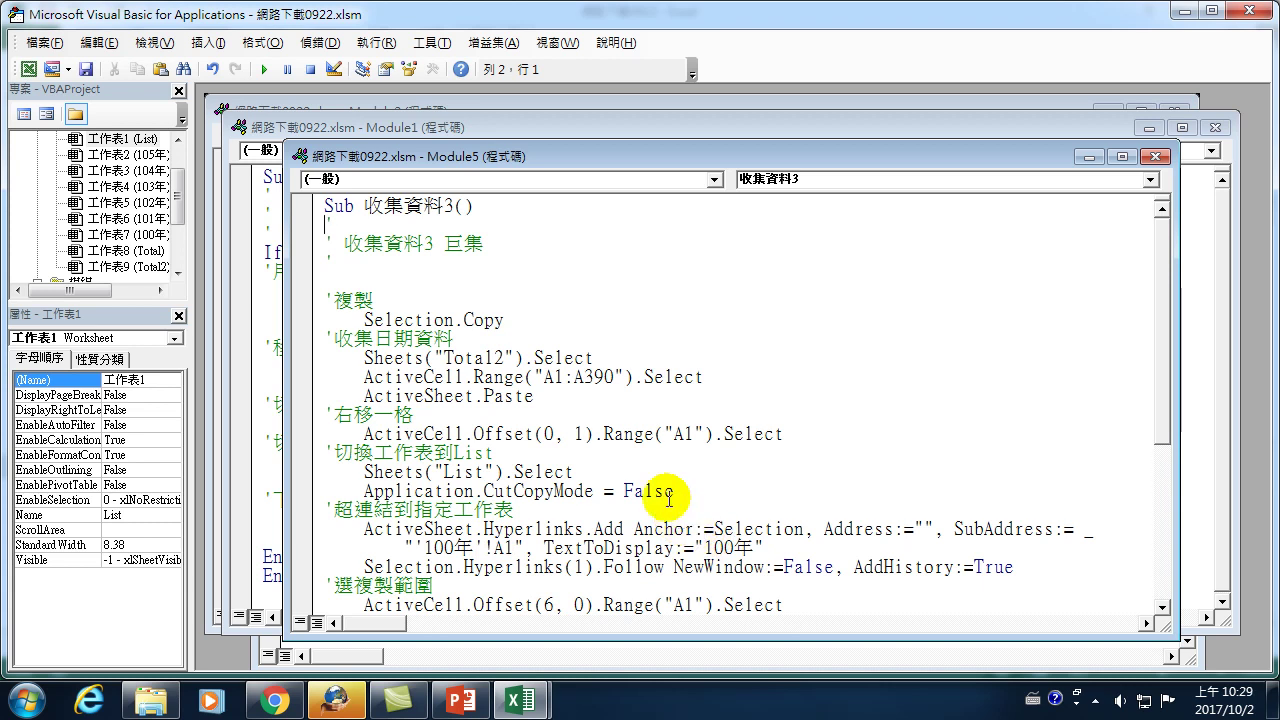
drag(433, 357, 512, 357)
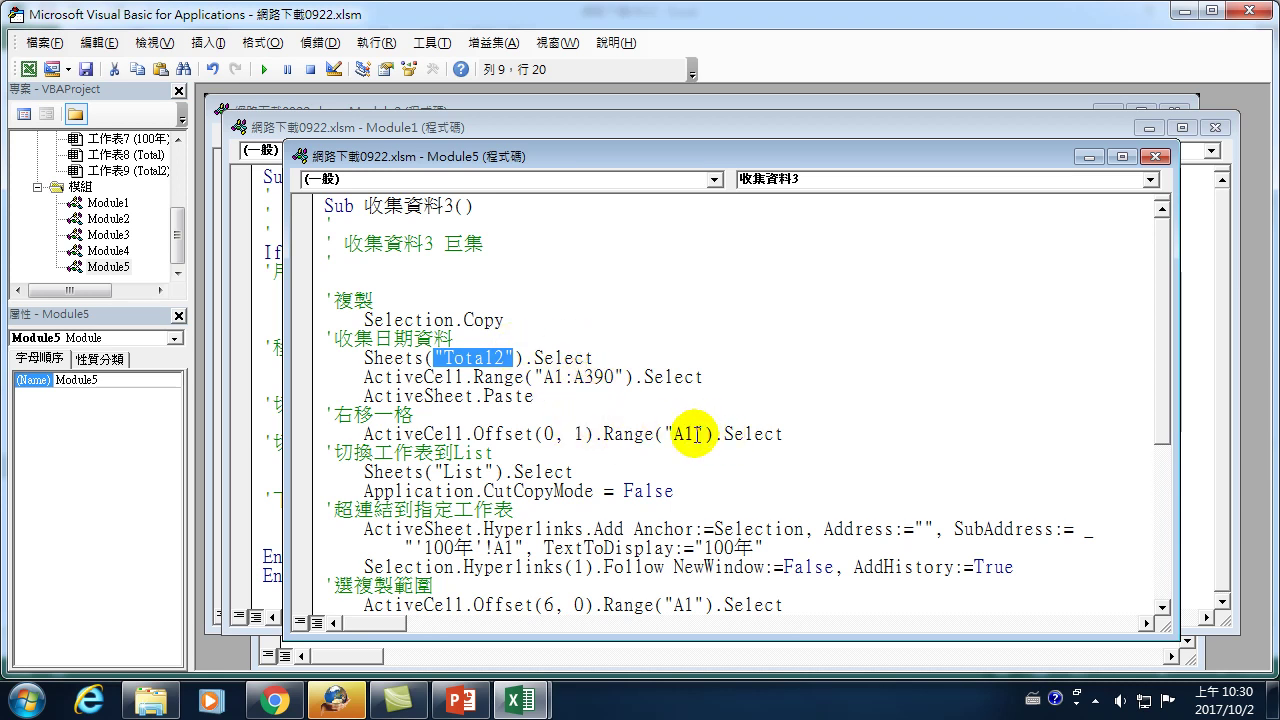
scroll(675, 436, down, 1)
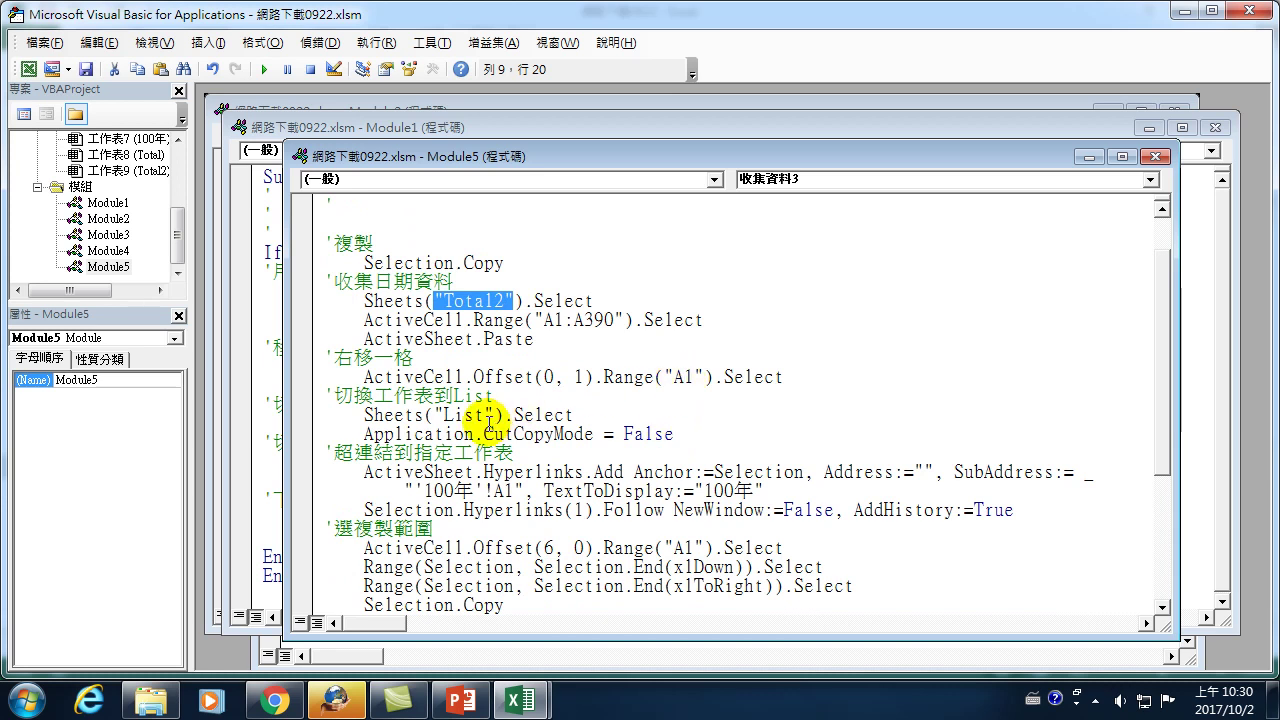
scroll(555, 420, down, 1)
scroll(434, 407, up, 2)
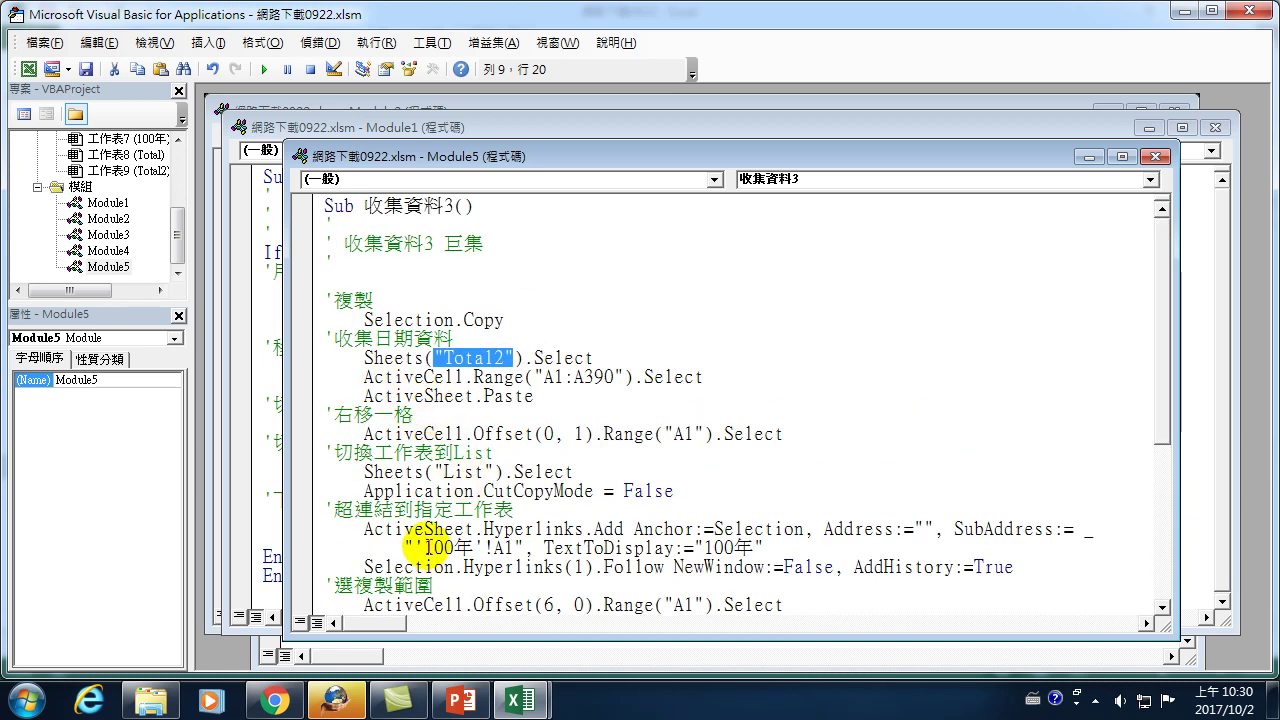
Step: Replace '100年' in the Hyperlinks.Add SubAddress with "'" & activecell.value & "'!A1"
drag(424, 548, 474, 547)
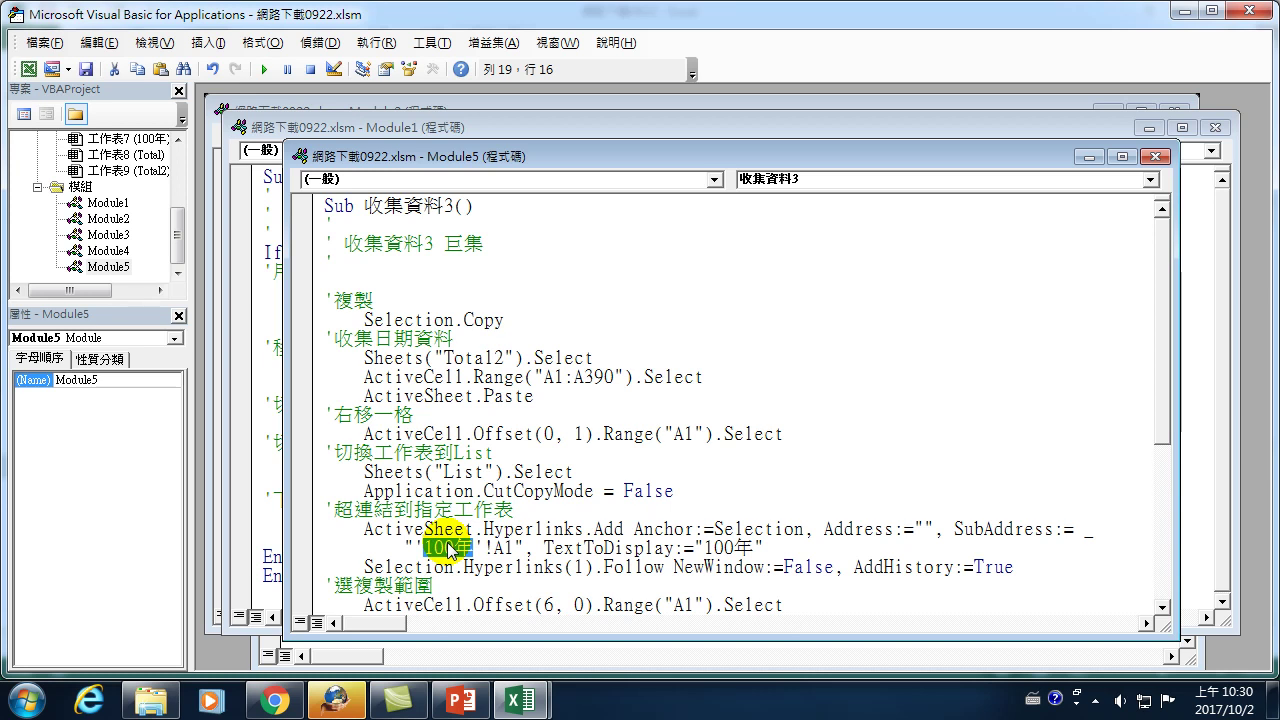
text(acti)
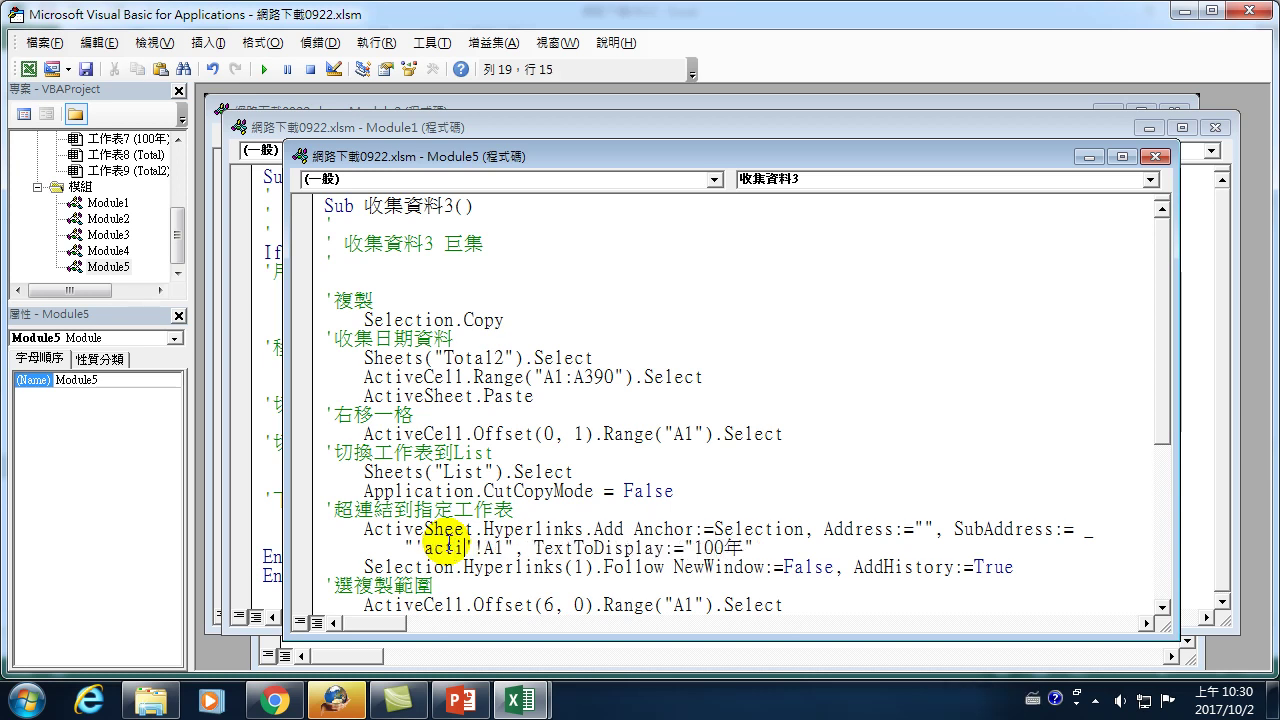
text(vecell.value)
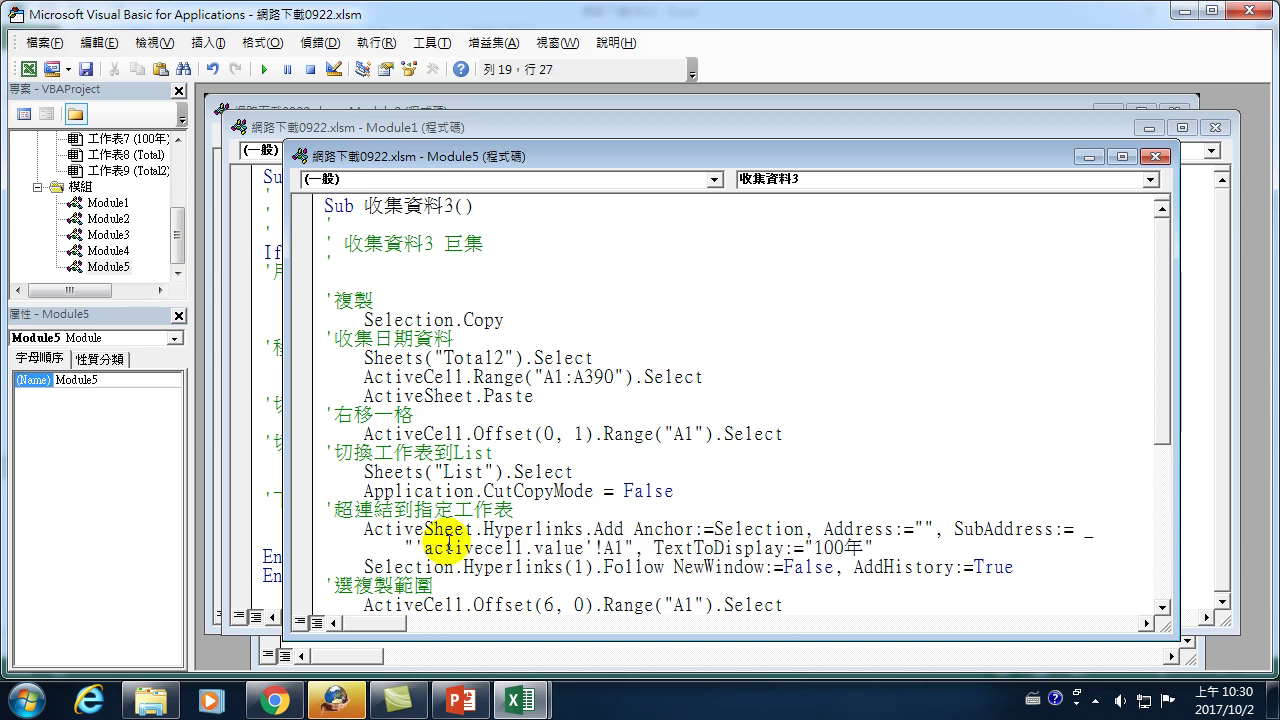
click(508, 567)
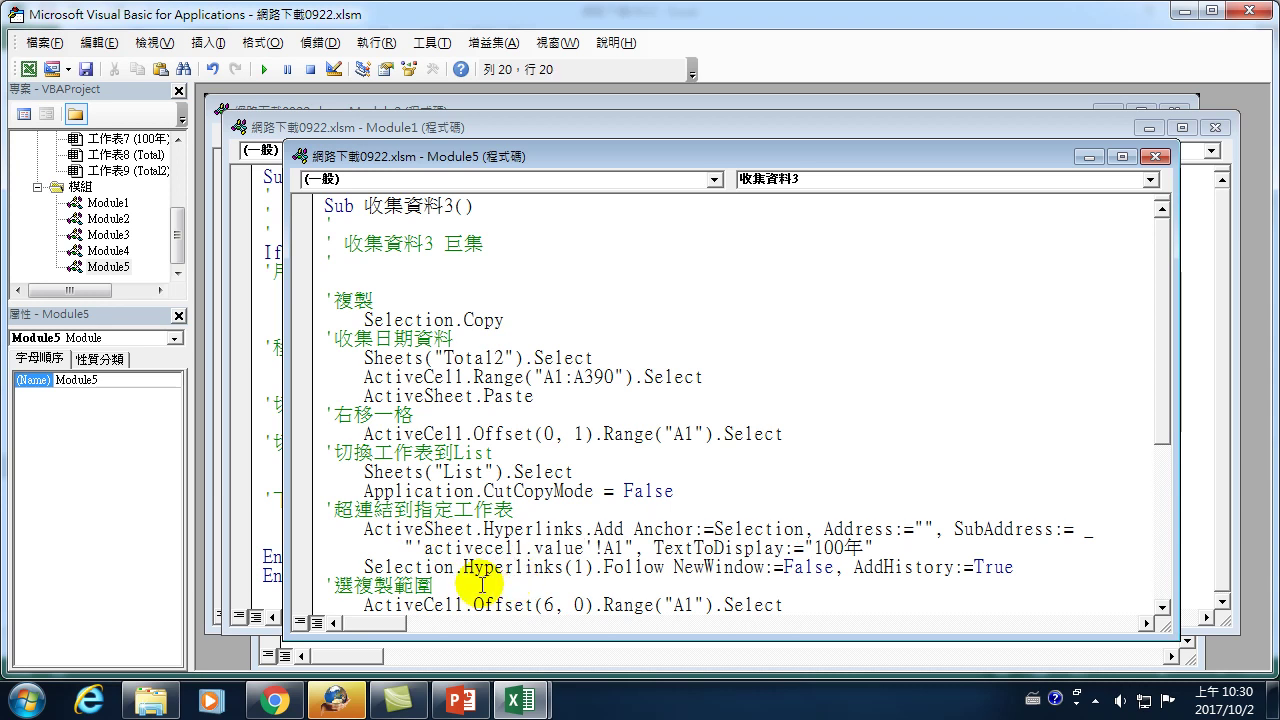
click(424, 548)
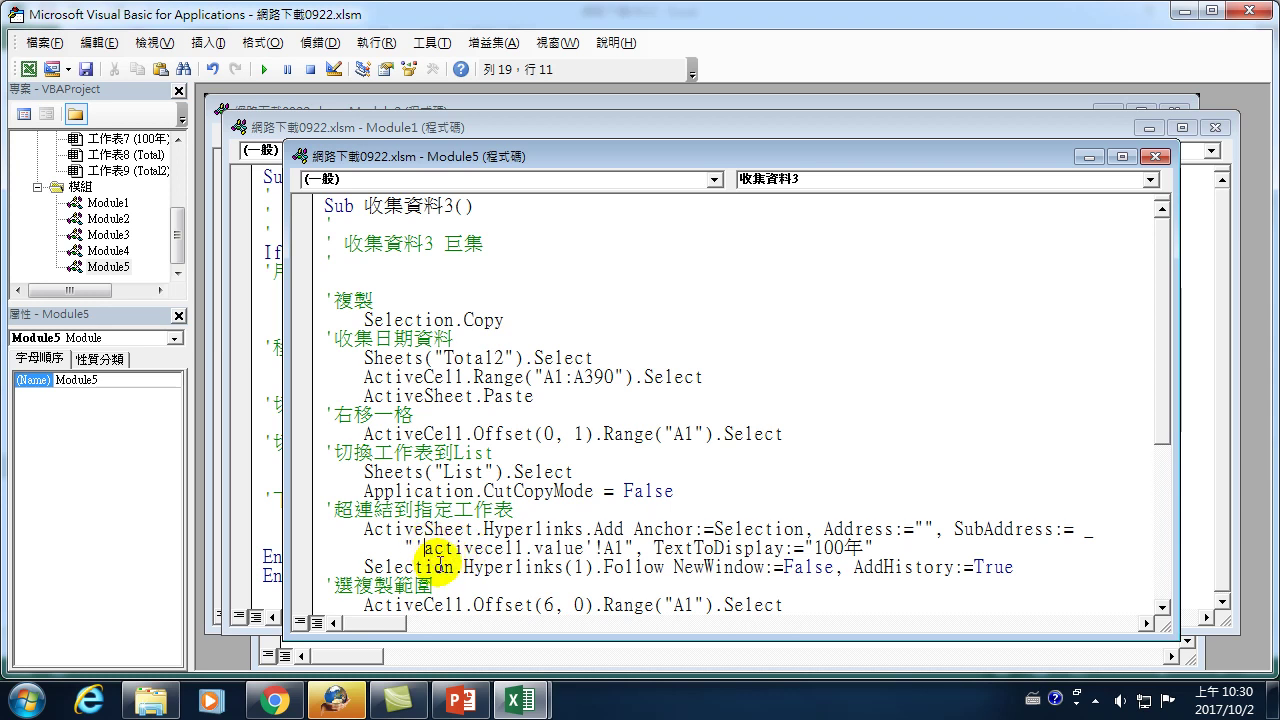
text(")
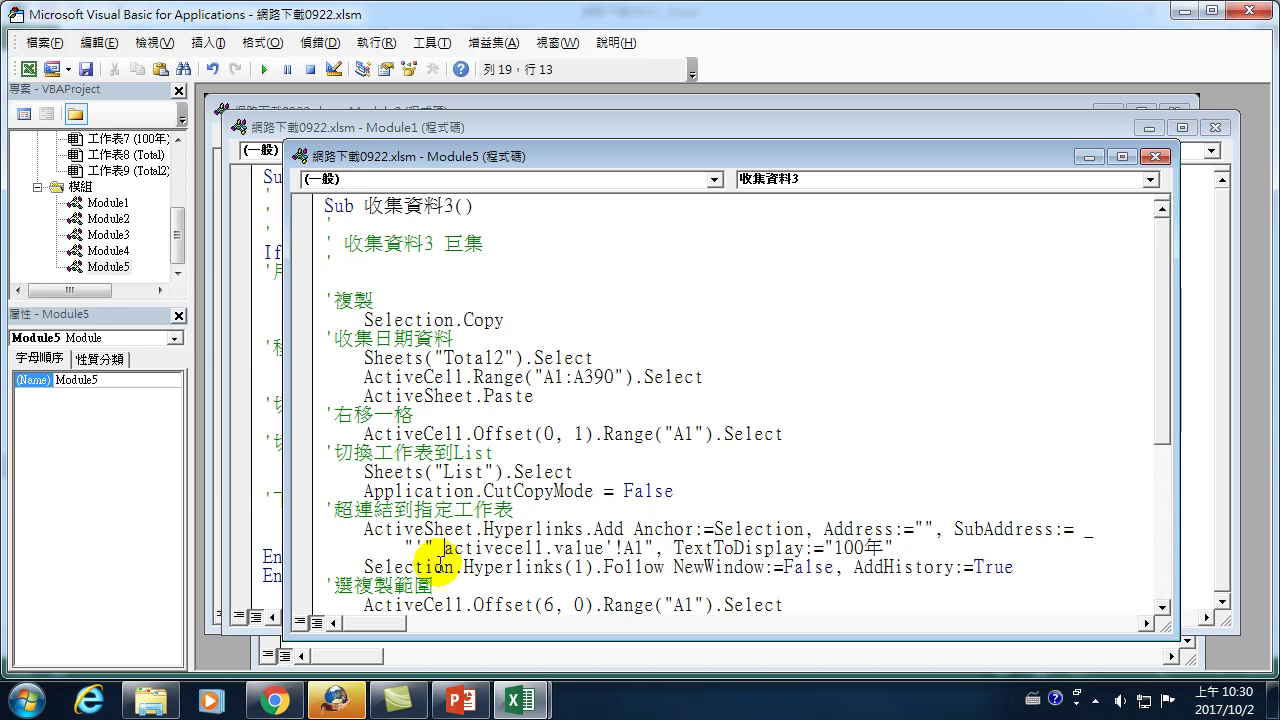
text( &)
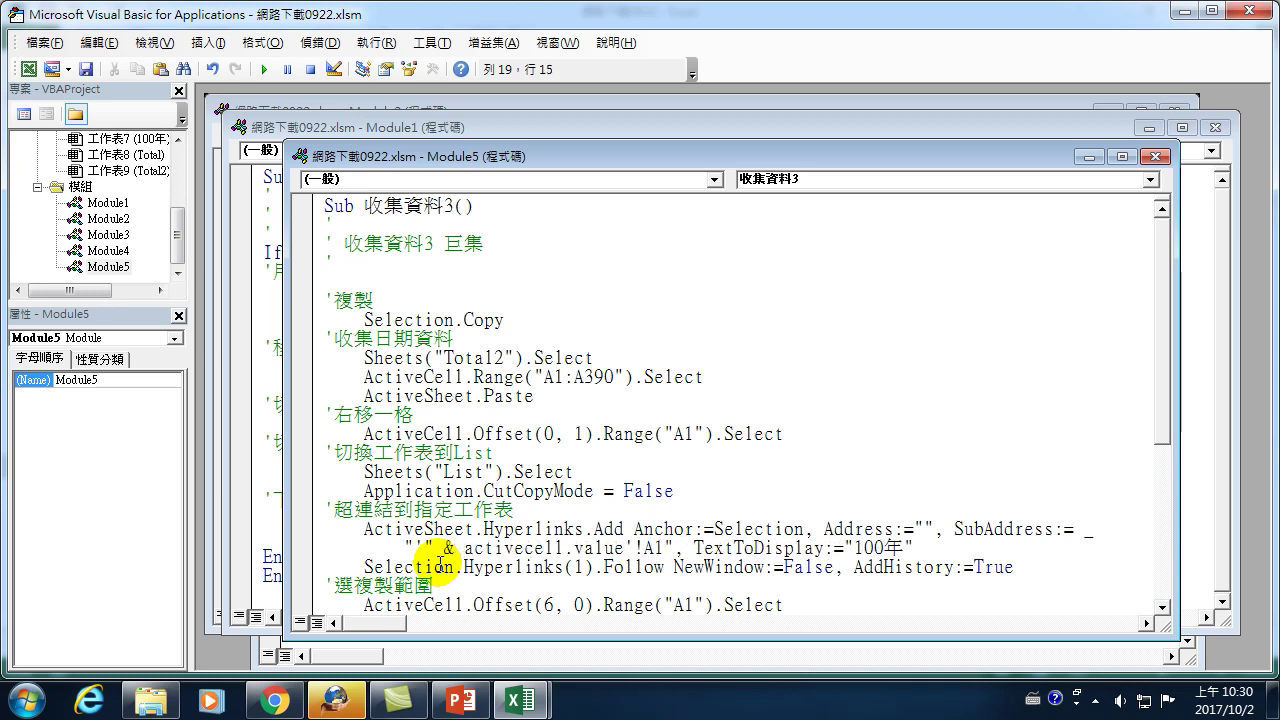
key(Right)
key(Right)
key(Right)
key(Right)
key(Right)
key(Right)
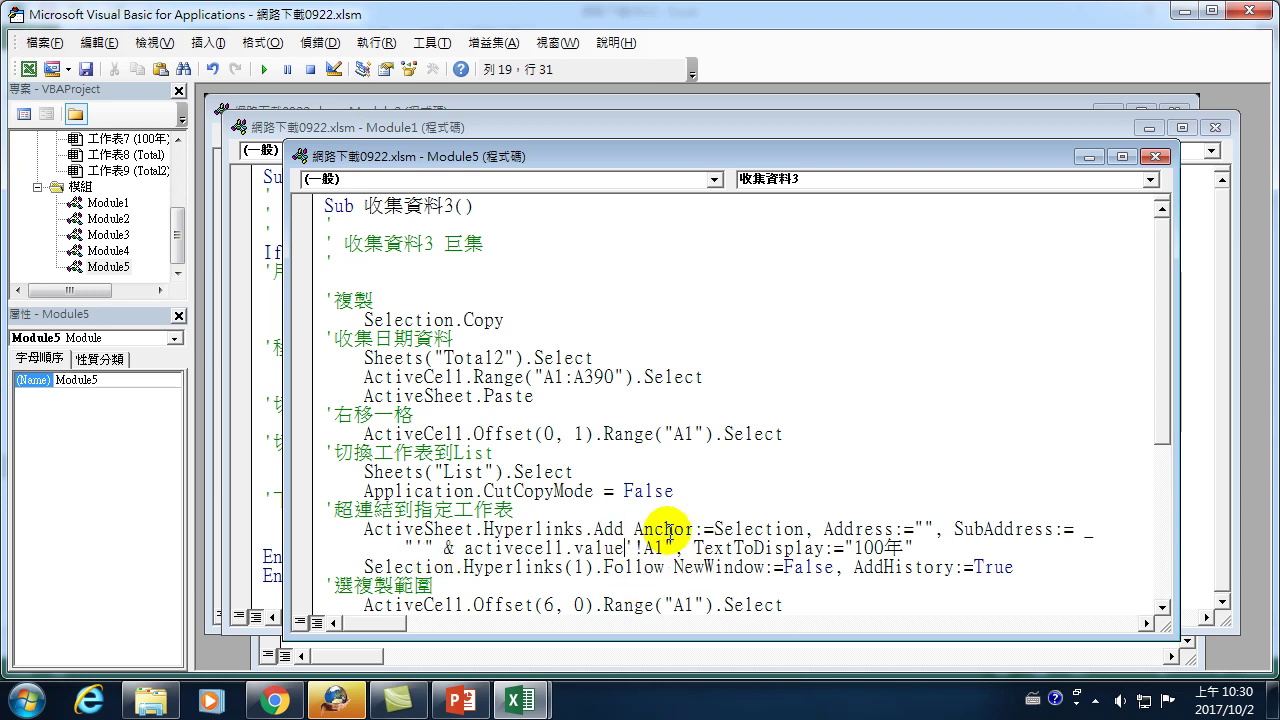
text(& ")
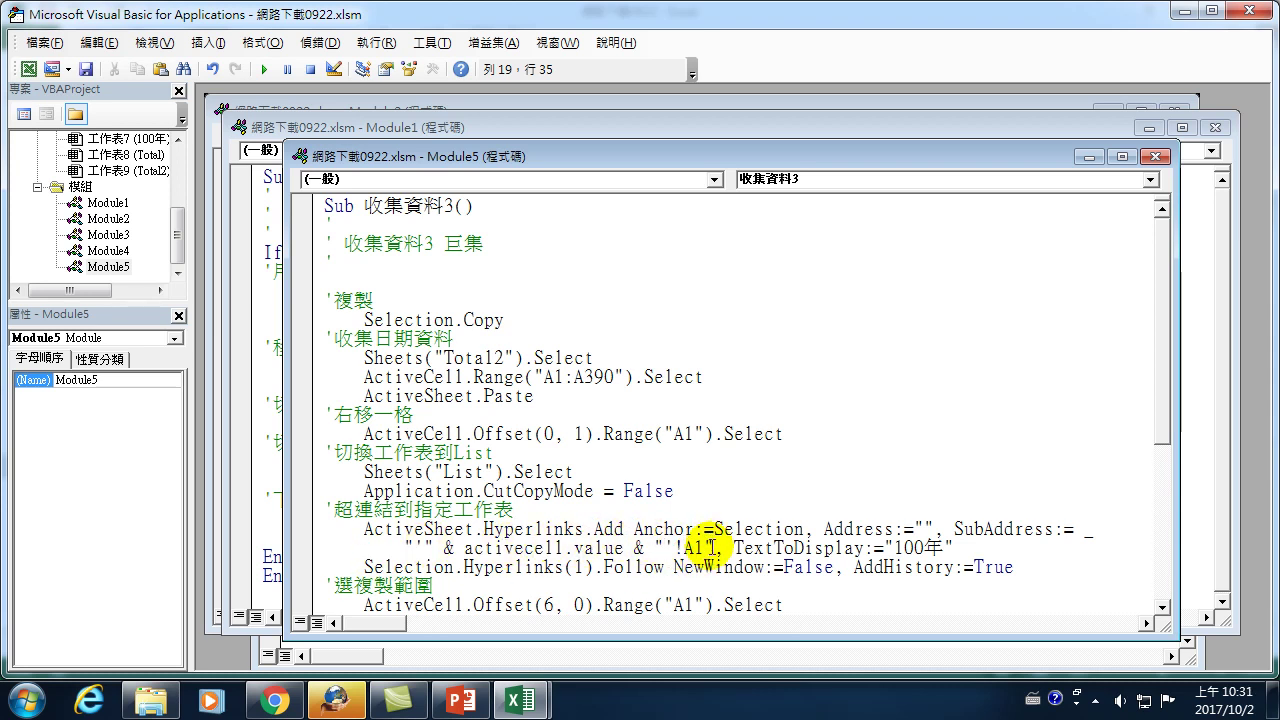
Step: Change TextToDisplay from "100年" to activecell.value, then close the VBA editor
click(885, 548)
drag(885, 548, 954, 548)
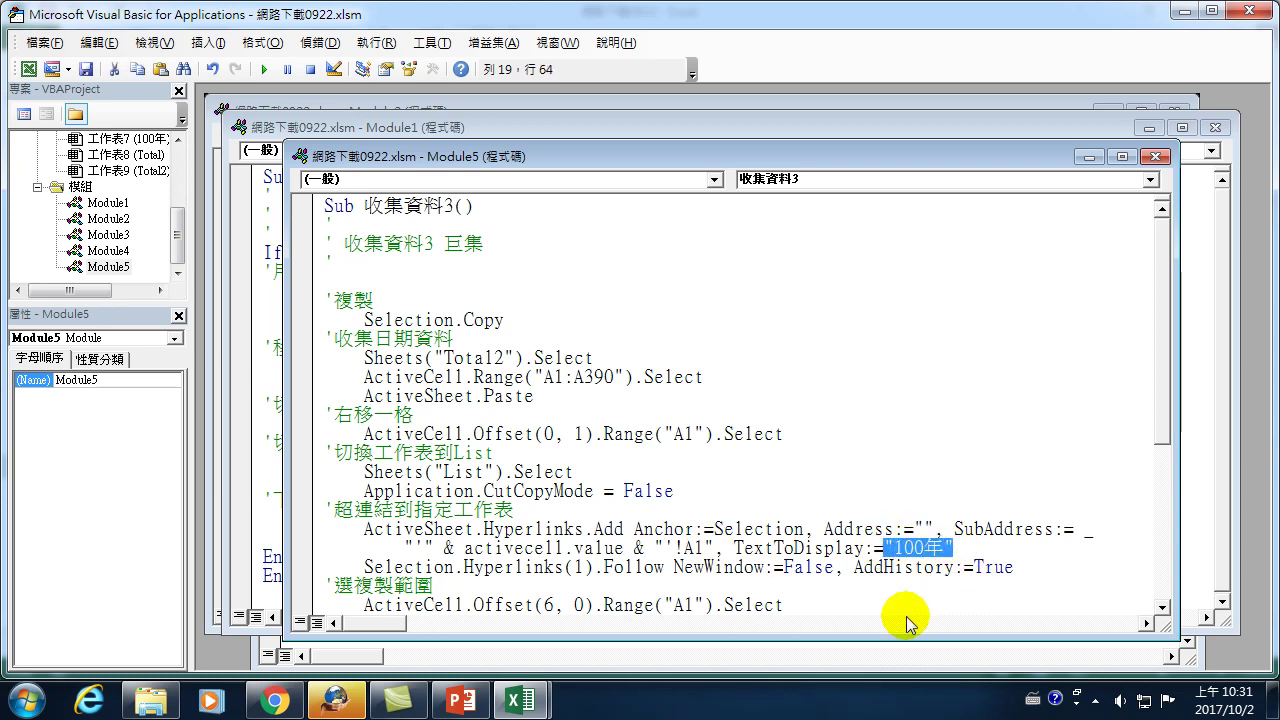
text(activecel)
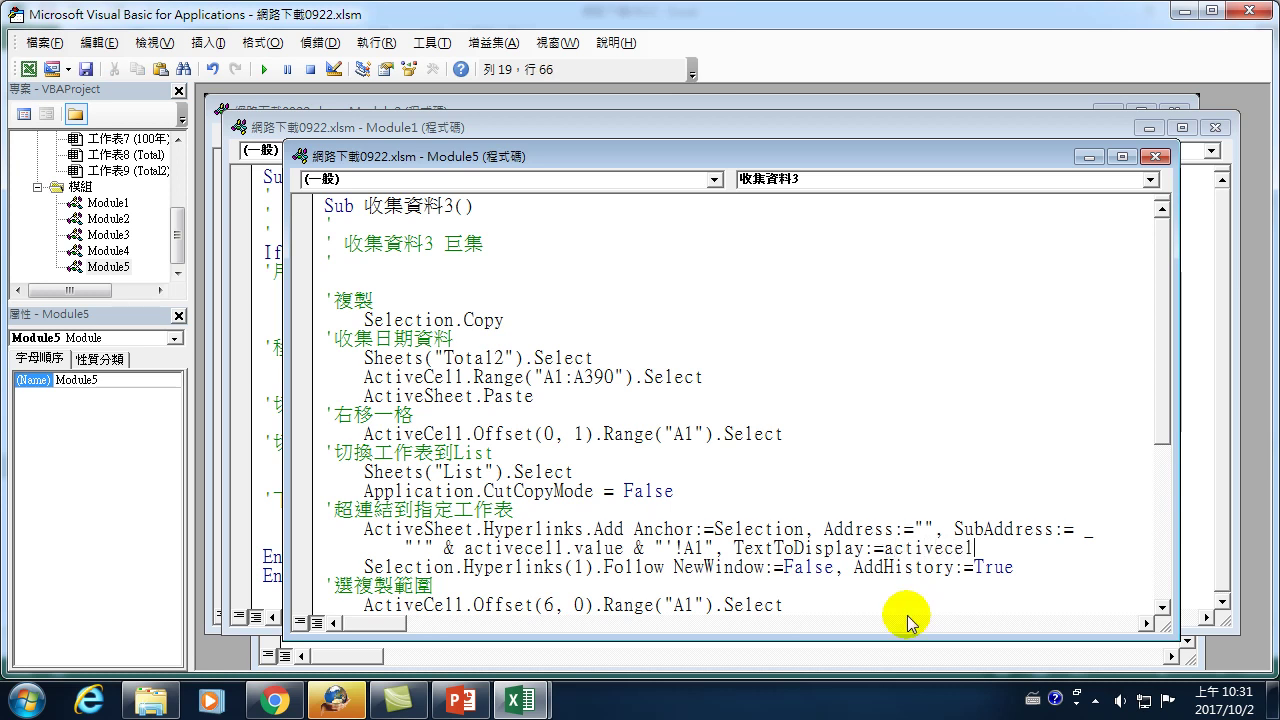
text(l.value)
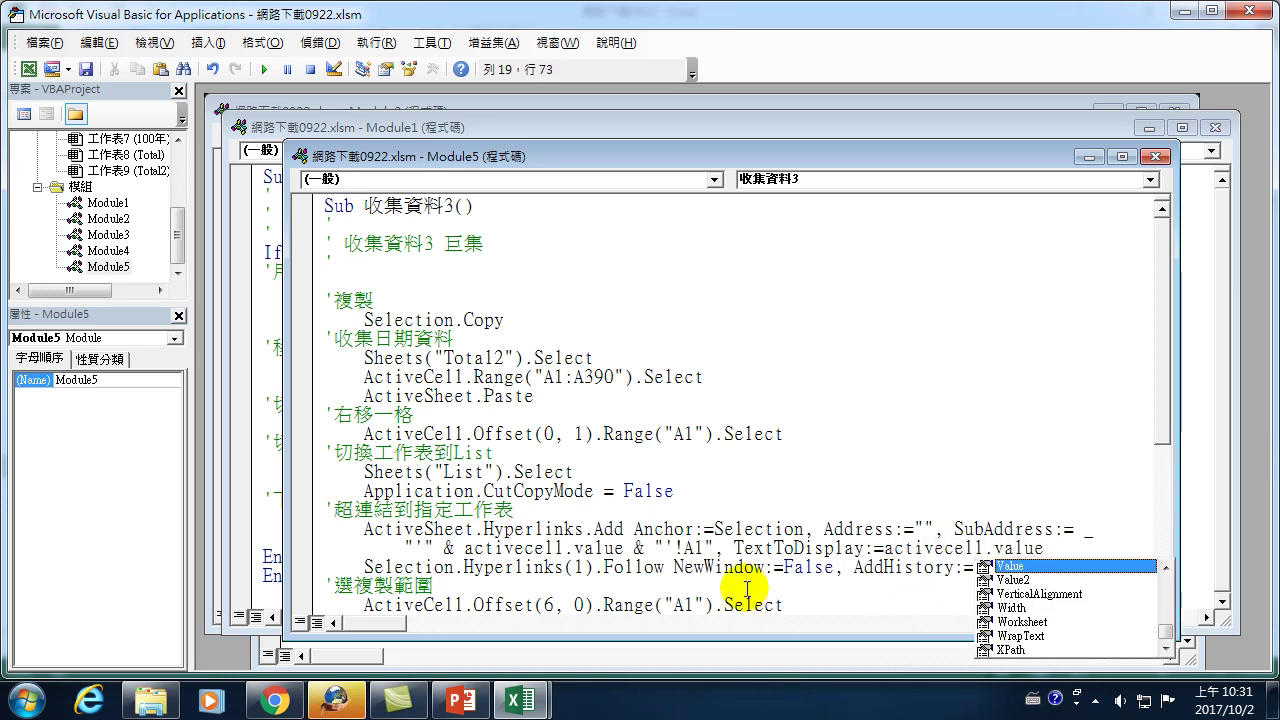
click(695, 589)
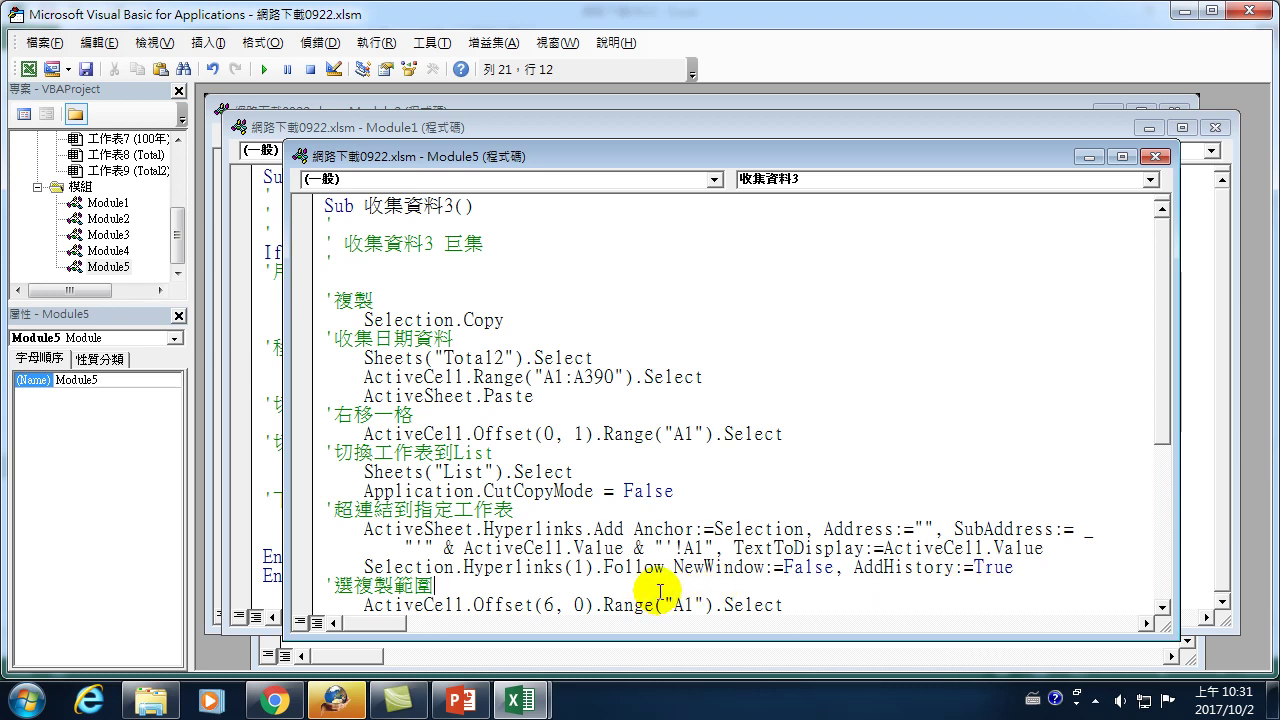
click(1250, 10)
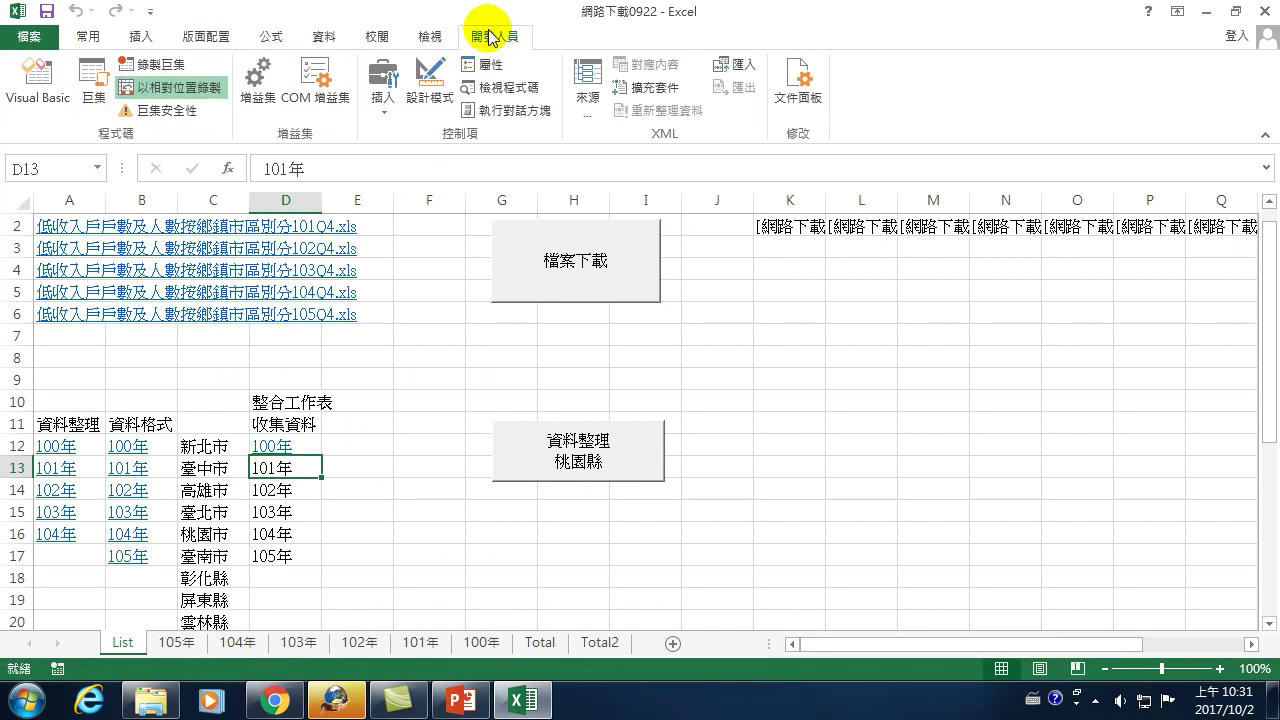
Step: Run the edited 收集資料3 macro so D13's 101年 becomes a hyperlink
click(94, 85)
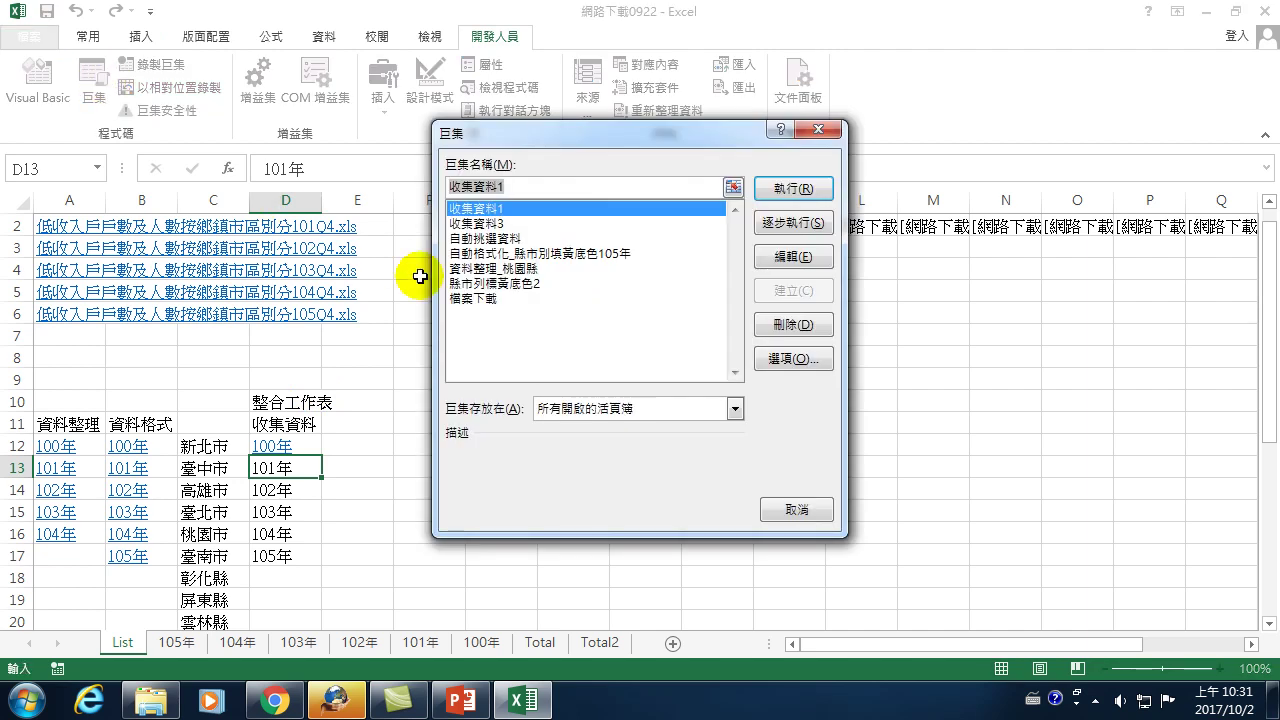
click(476, 223)
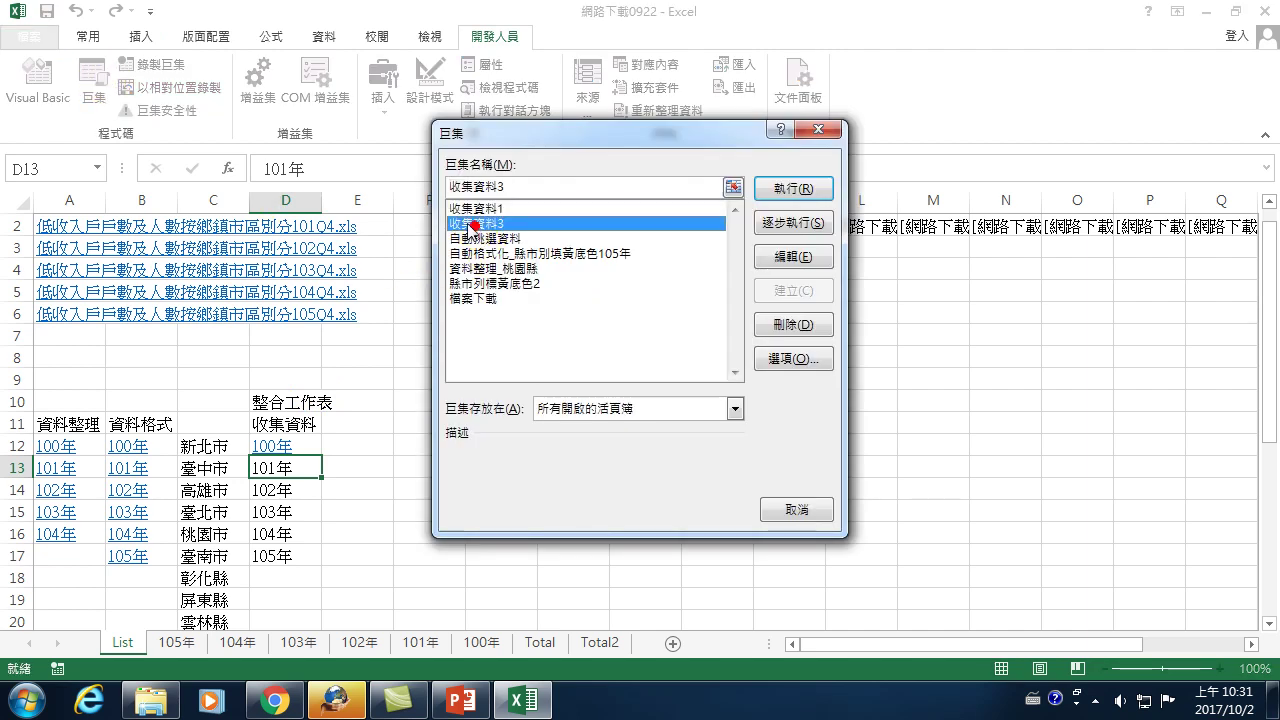
click(795, 188)
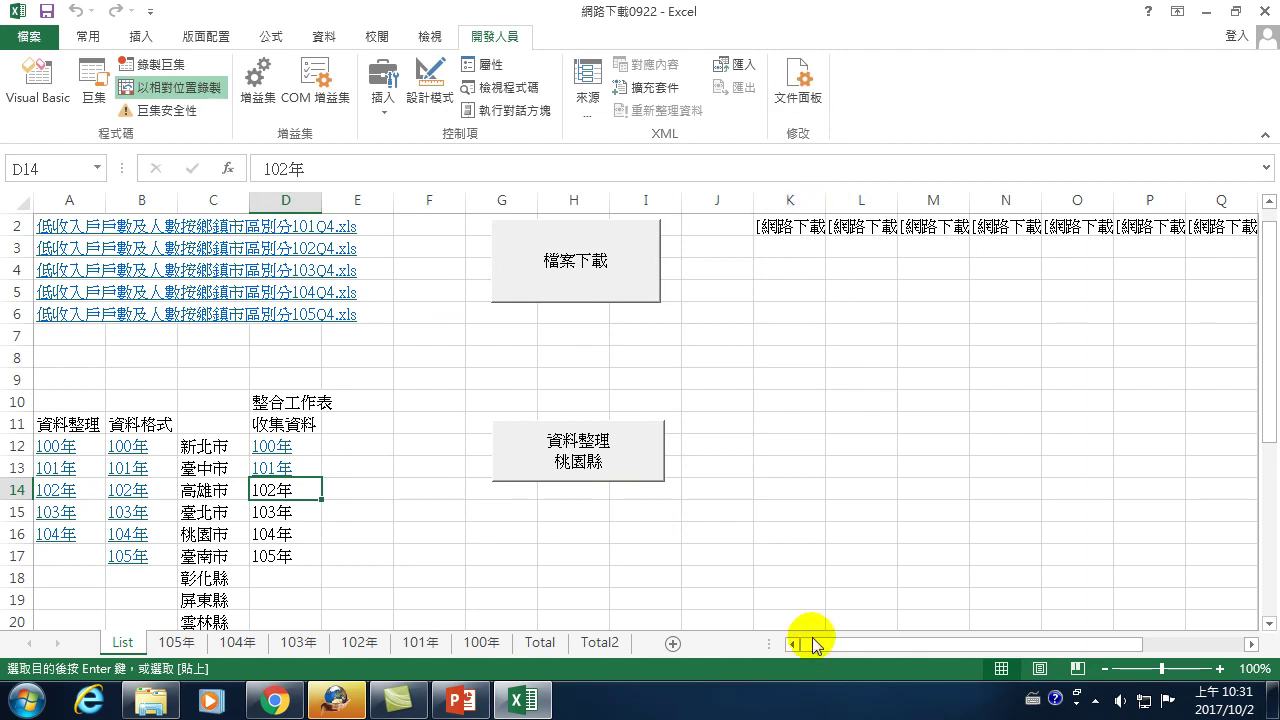
Step: Switch to the Total2 sheet and check the 101年 rows ending at row 783
click(598, 643)
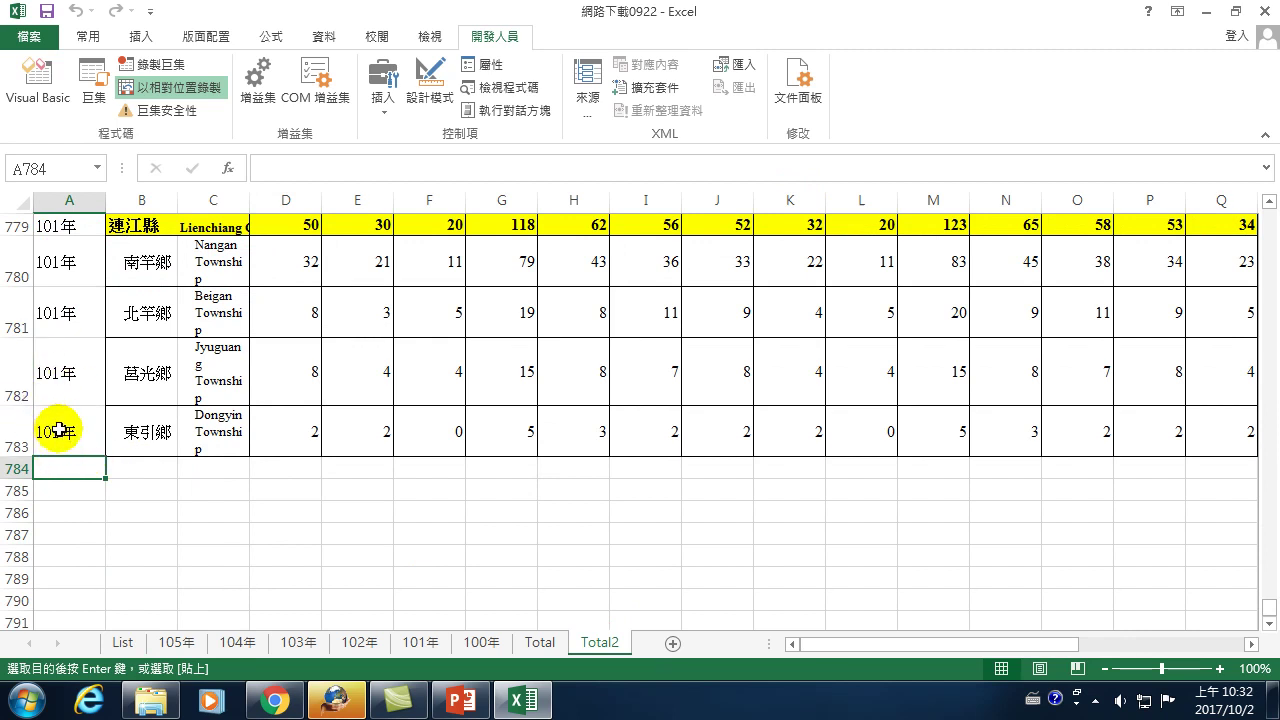
scroll(28, 440, up, 4)
scroll(50, 500, down, 5)
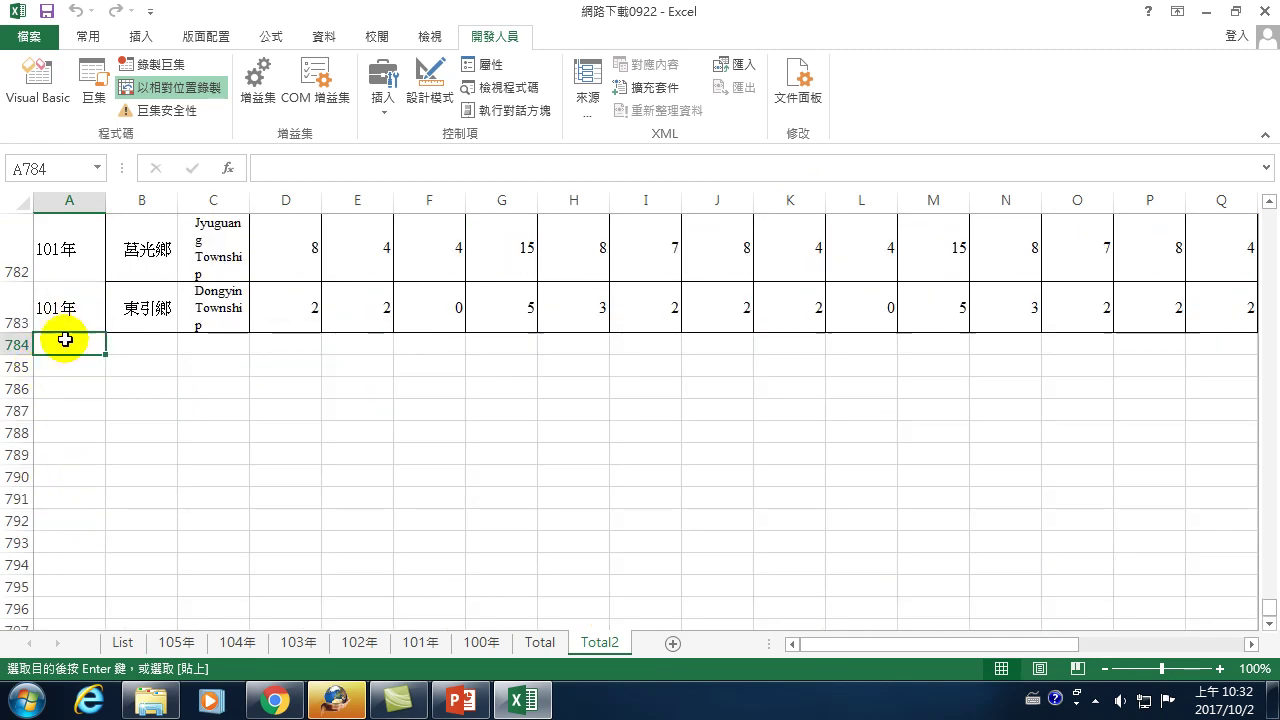